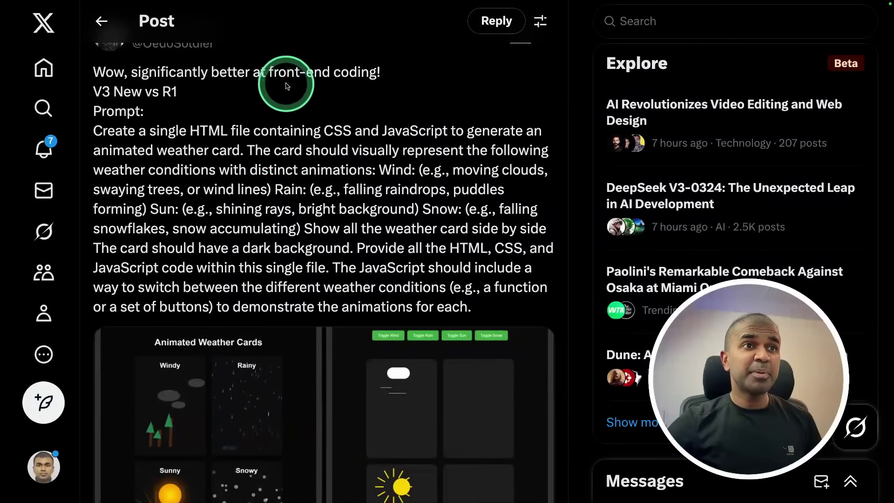
View the post's weather-card comparison images full size, moving on to the next image
scroll(287, 87, up, 1)
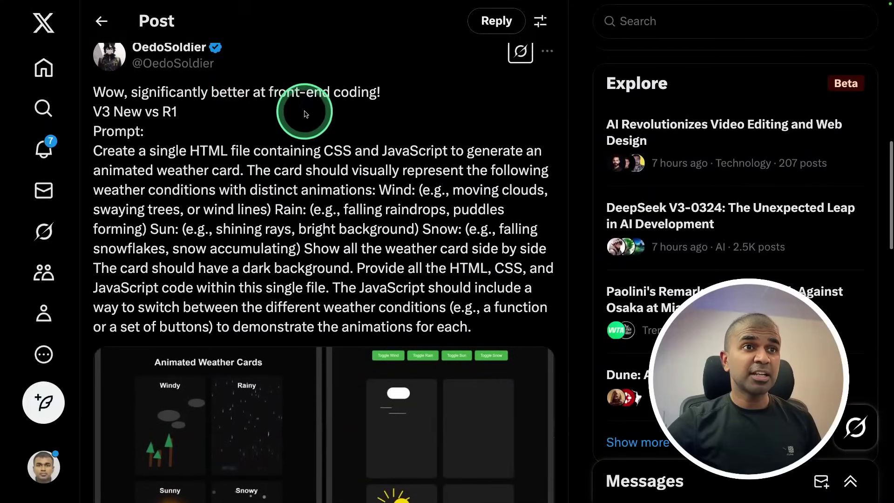
scroll(298, 187, down, 3)
click(252, 324)
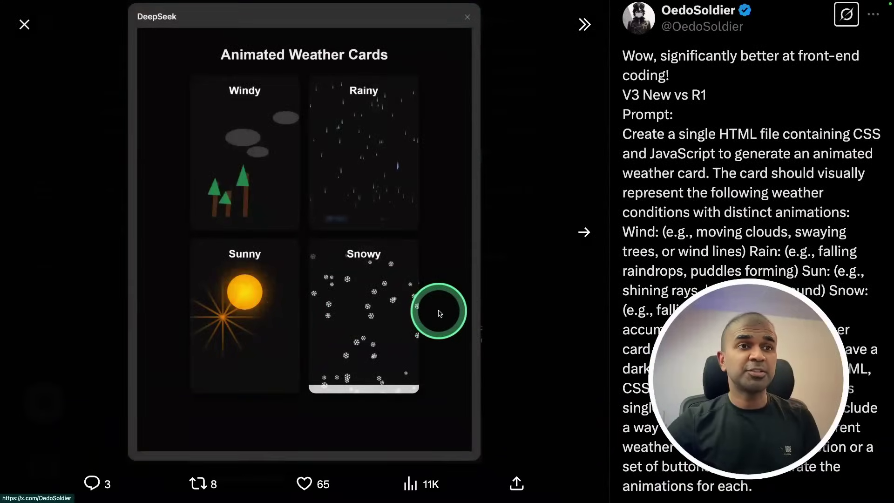
key(Right)
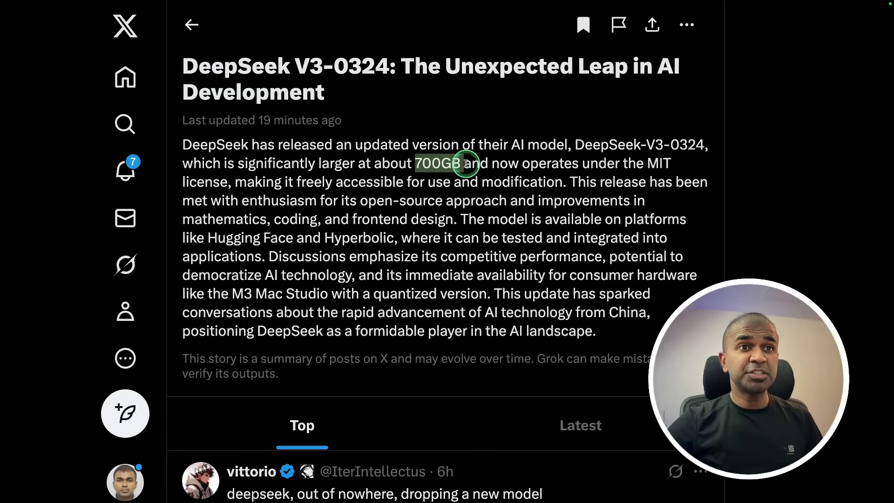
drag(647, 163, 227, 183)
double_click(579, 207)
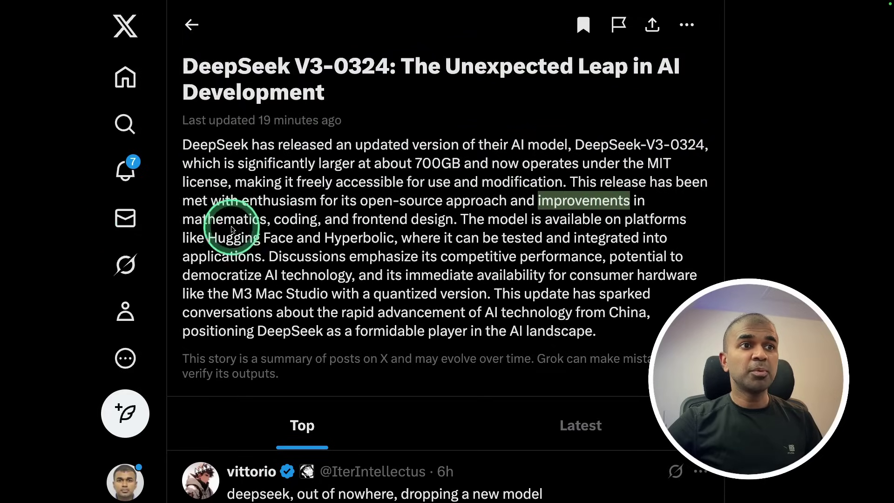
drag(190, 221, 281, 217)
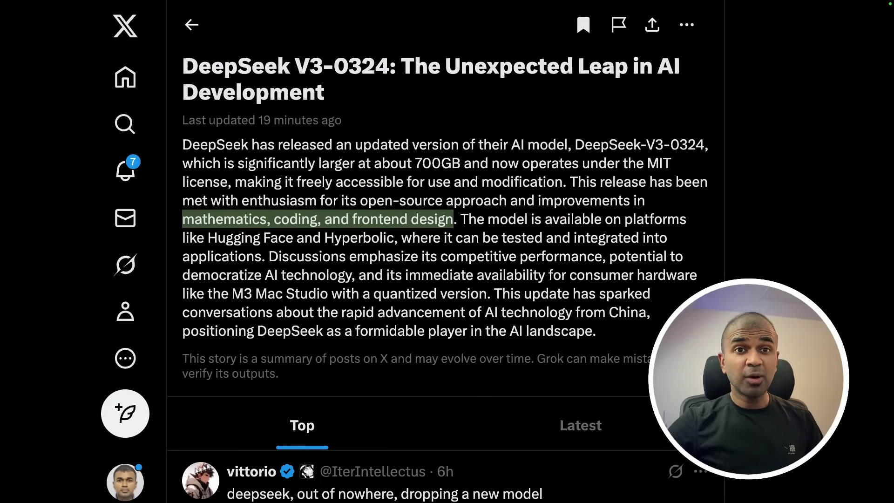
click(215, 237)
drag(210, 239, 366, 238)
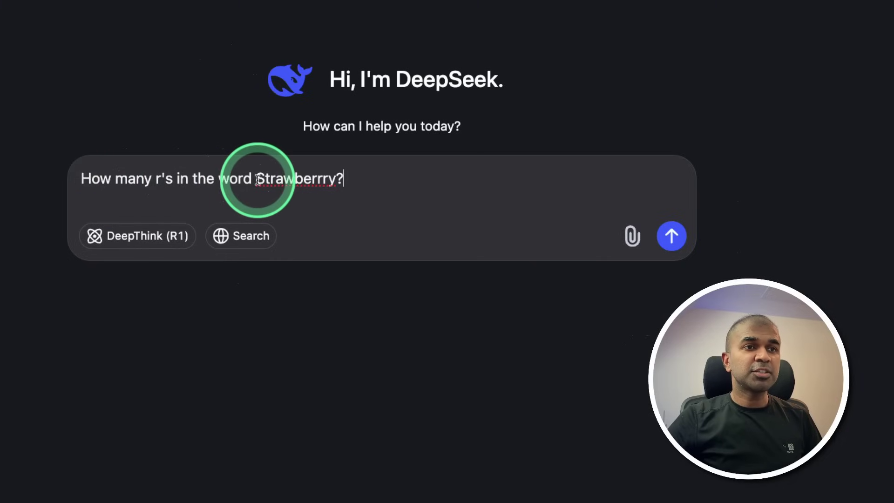
Ask how many r's are in 'Strawberrry' and confirm the answer of 4
click(322, 182)
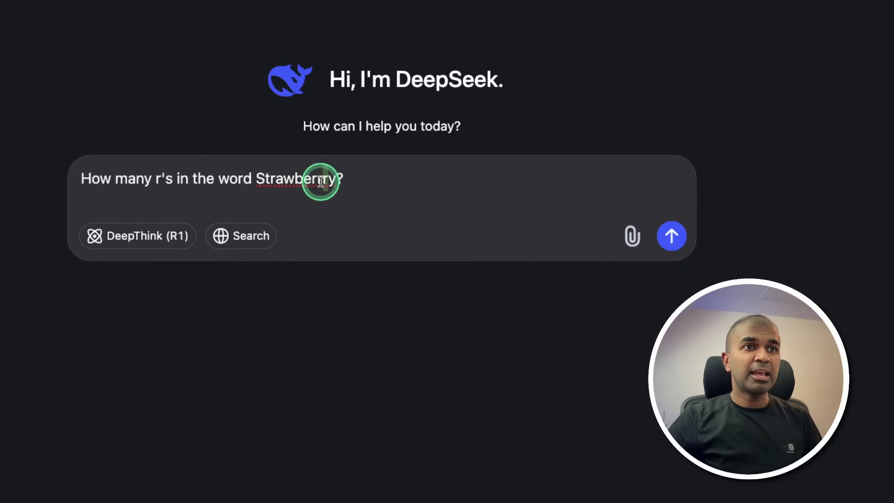
click(671, 236)
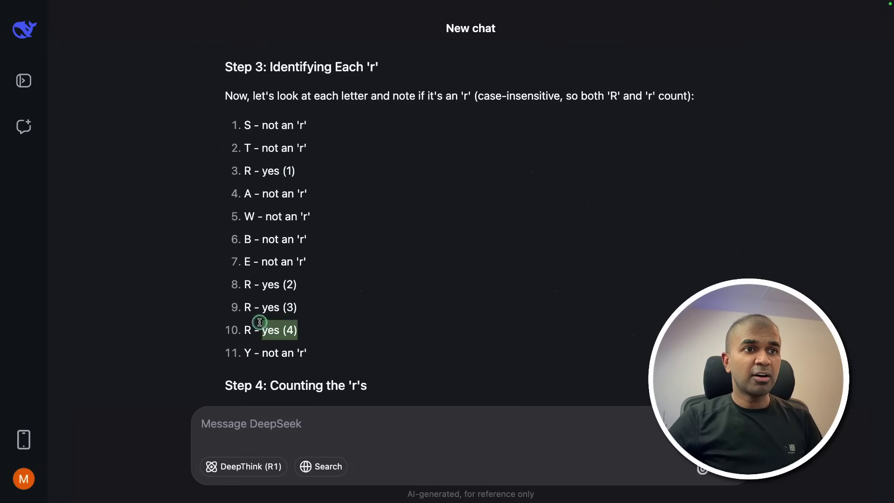
drag(296, 171, 236, 170)
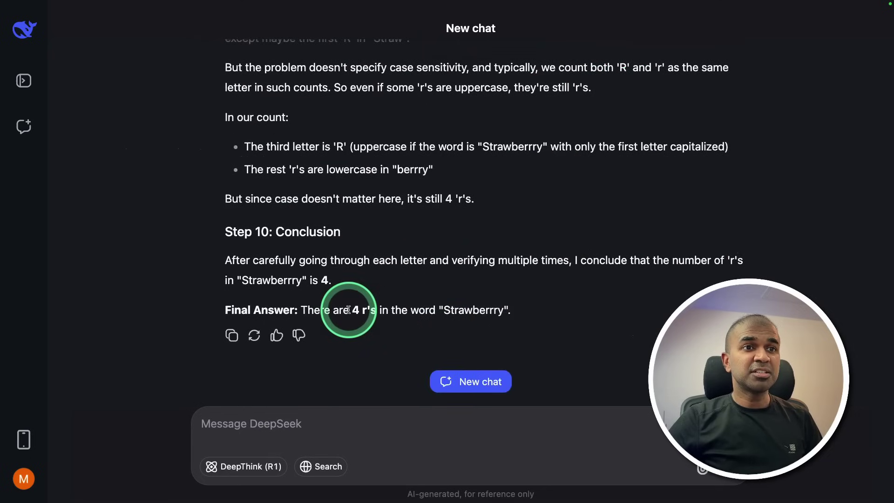
drag(349, 310, 435, 310)
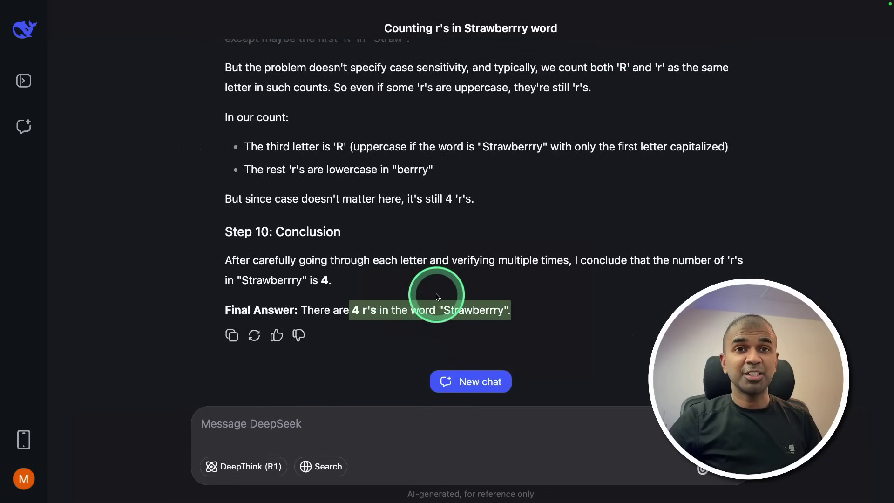
click(437, 297)
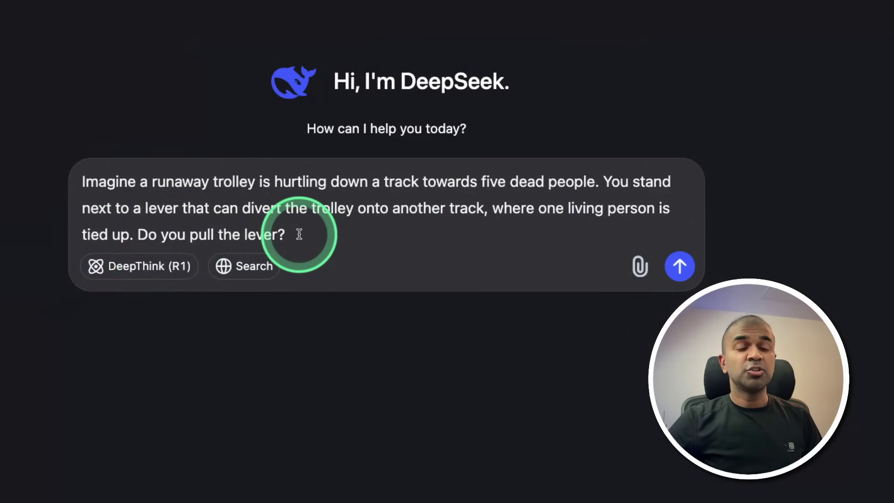
Send the trolley-problem prompt and read the reply, including its pull-the-lever option
click(681, 265)
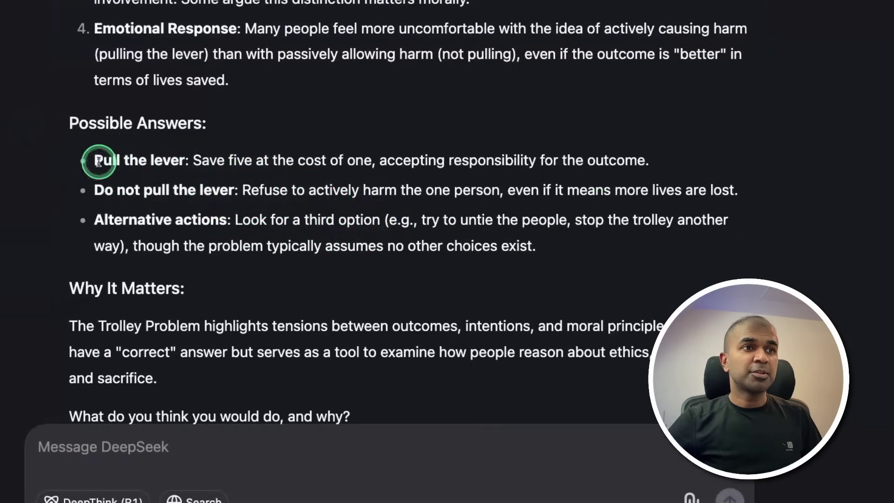
drag(96, 161, 274, 162)
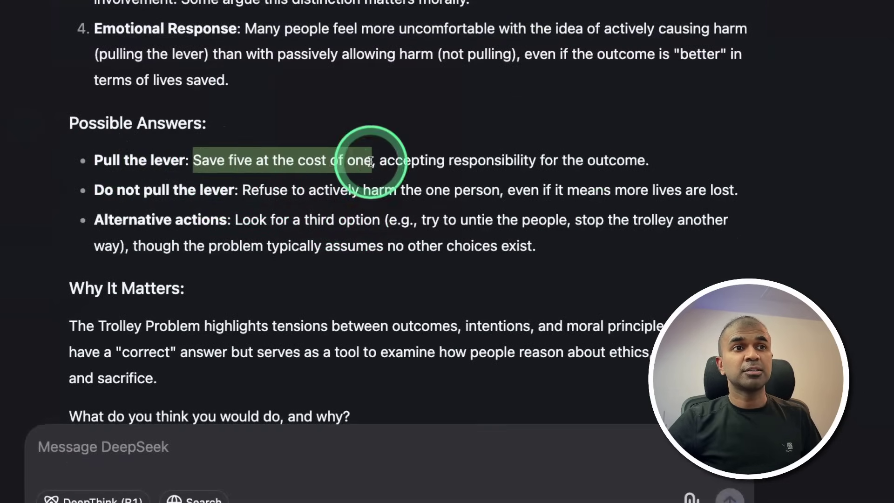
click(252, 162)
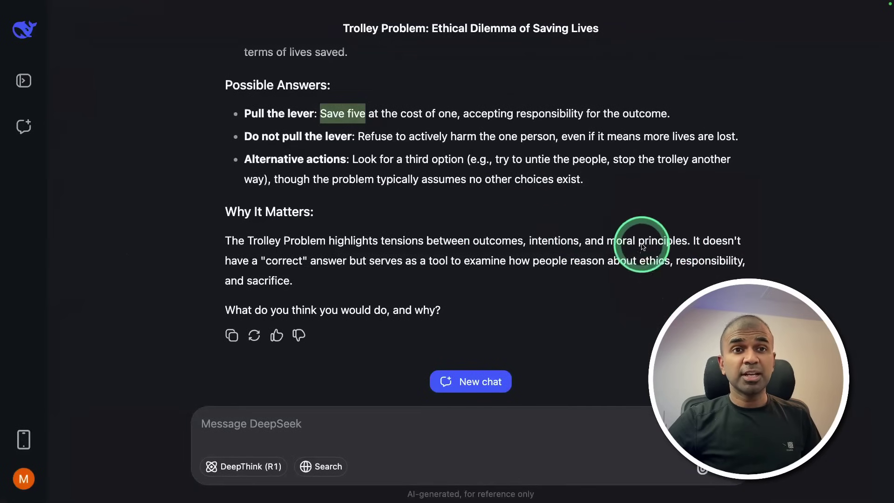
scroll(537, 276, up, 1)
scroll(537, 276, up, 8)
scroll(585, 261, down, 9)
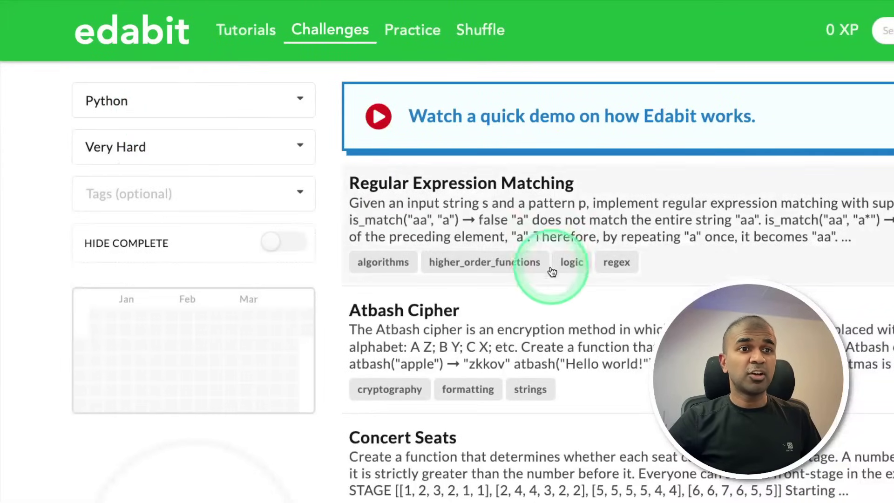
Send the How Many Shuffles? instructions to DeepSeek, adding 'in python'
scroll(549, 265, down, 10)
click(466, 300)
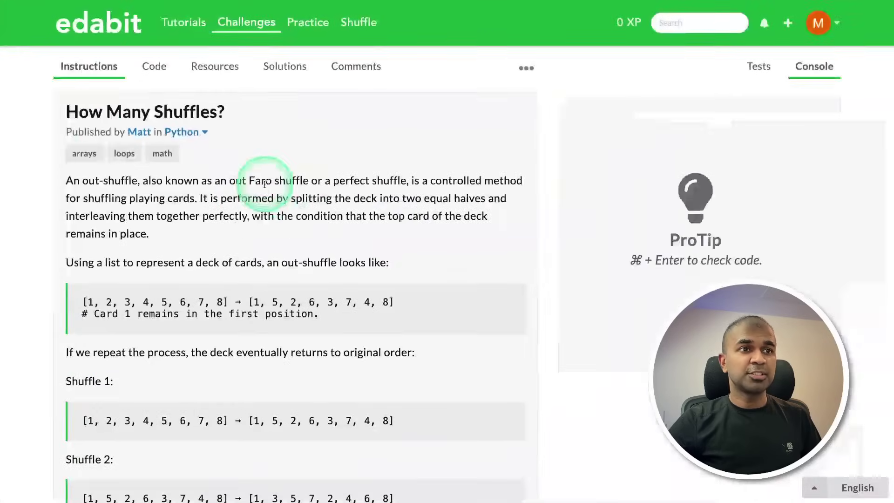
drag(69, 111, 284, 351)
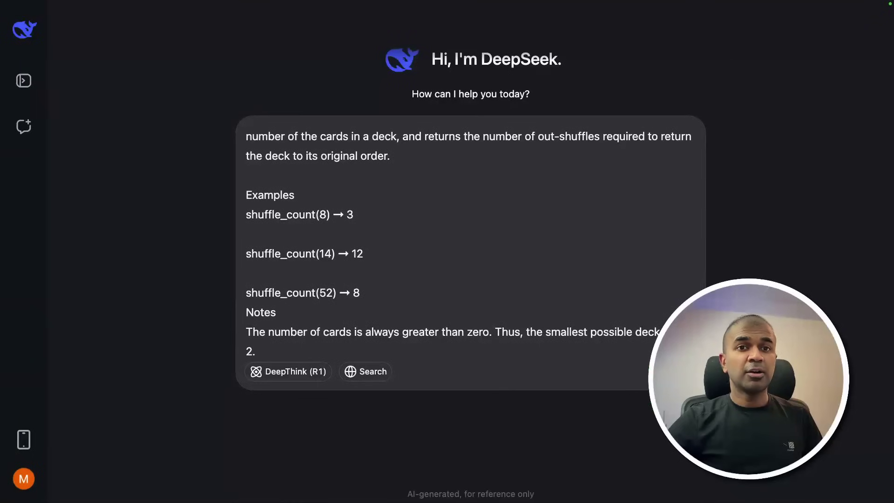
key(Return)
key(Return)
text(in python)
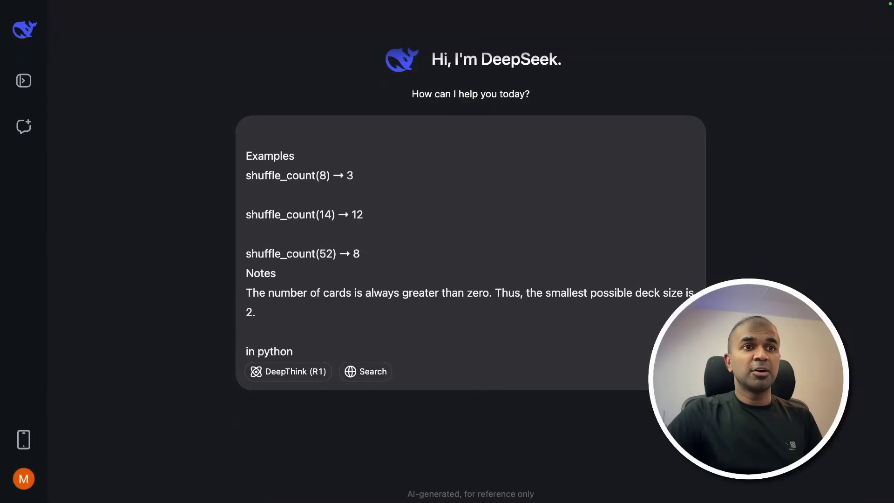
key(Return)
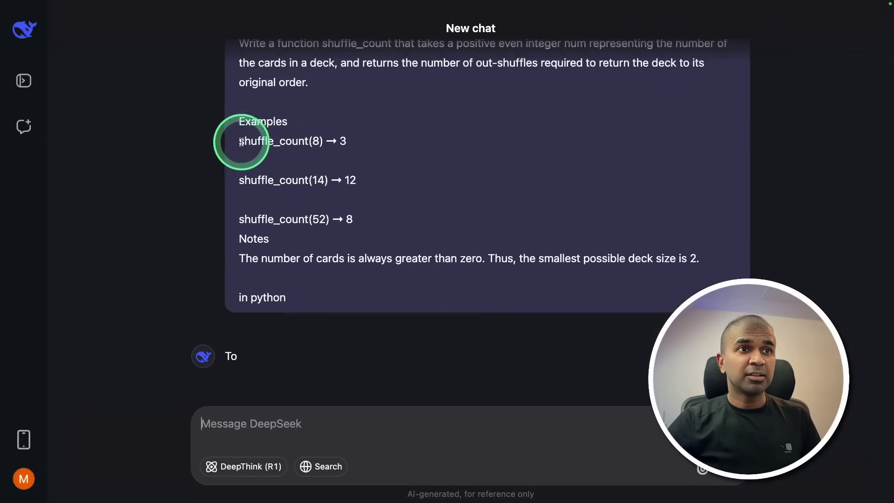
Copy DeepSeek's generated shuffle_count solution code
drag(242, 142, 347, 141)
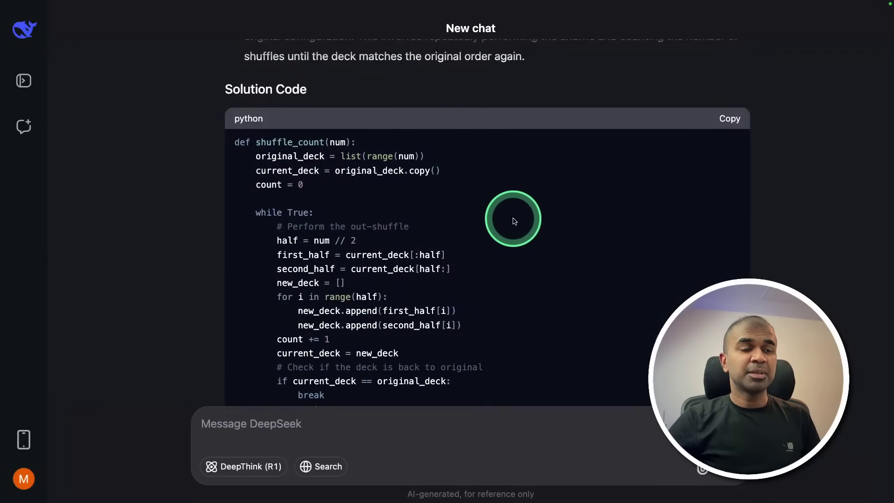
scroll(735, 191, up, 2)
click(505, 396)
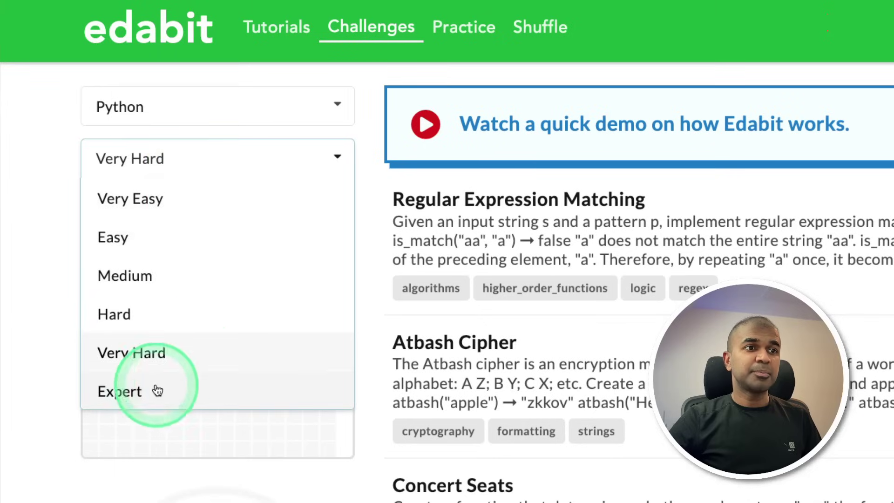
Filter to Expert, send Bitwise Logical Negation to DeepSeek, and check its solution on Edabit
click(160, 389)
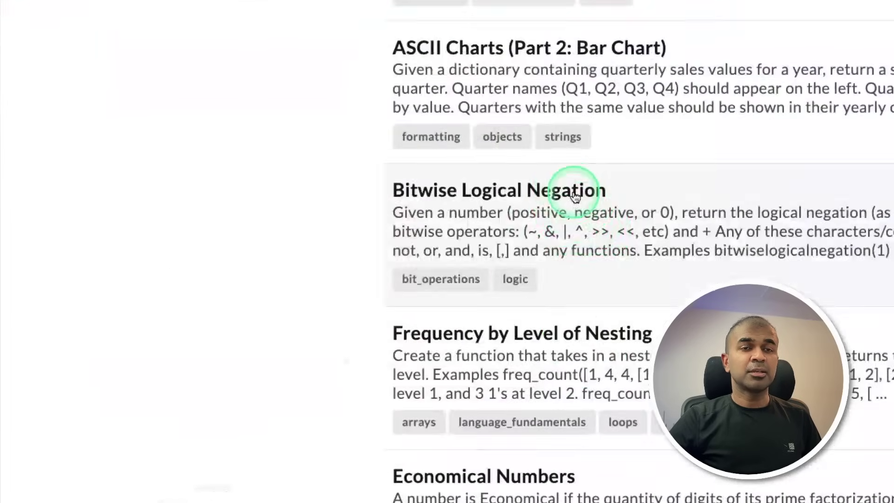
click(573, 190)
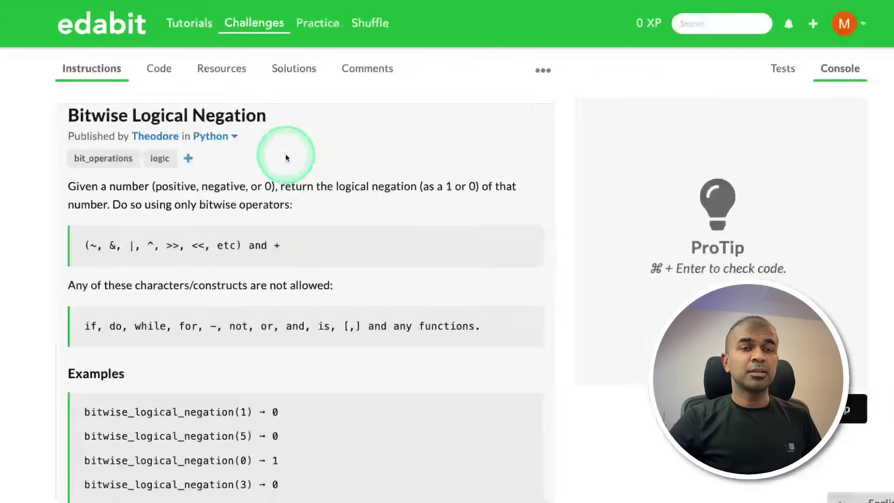
drag(67, 114, 347, 364)
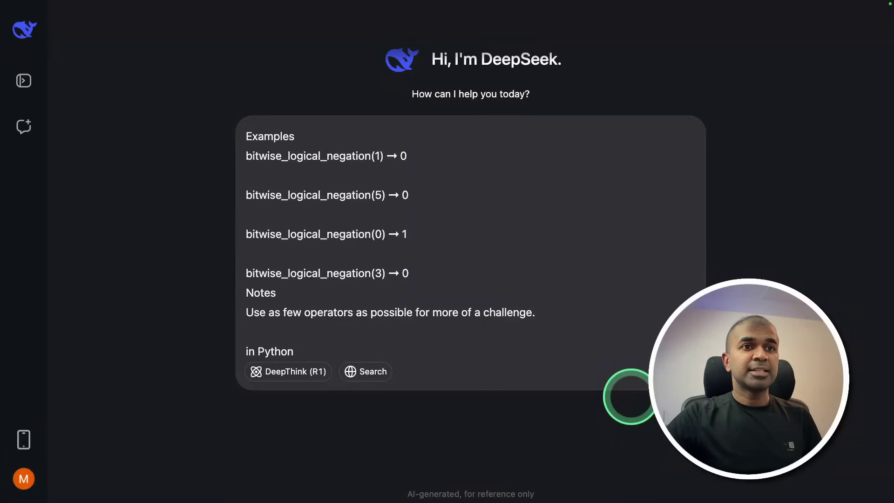
key(Return)
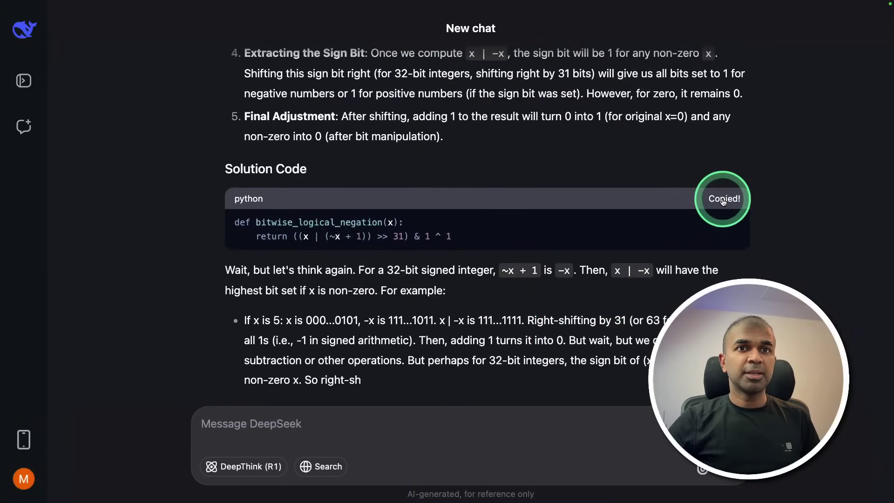
click(508, 396)
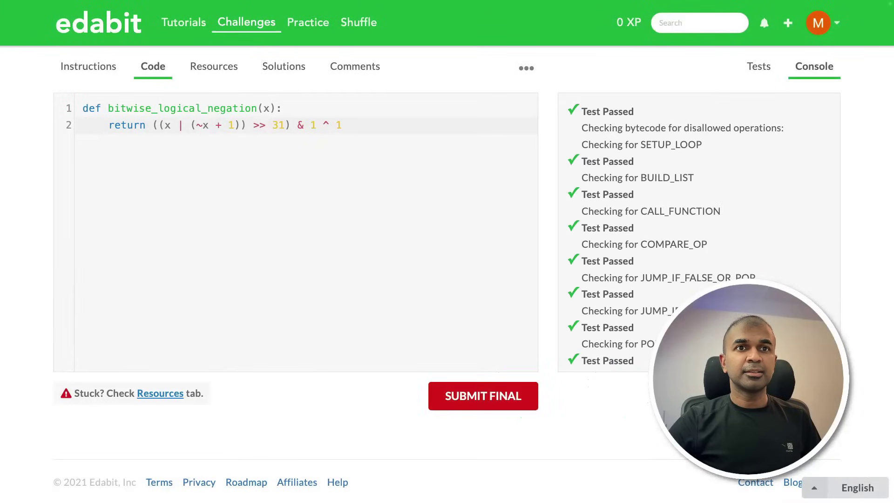
click(659, 202)
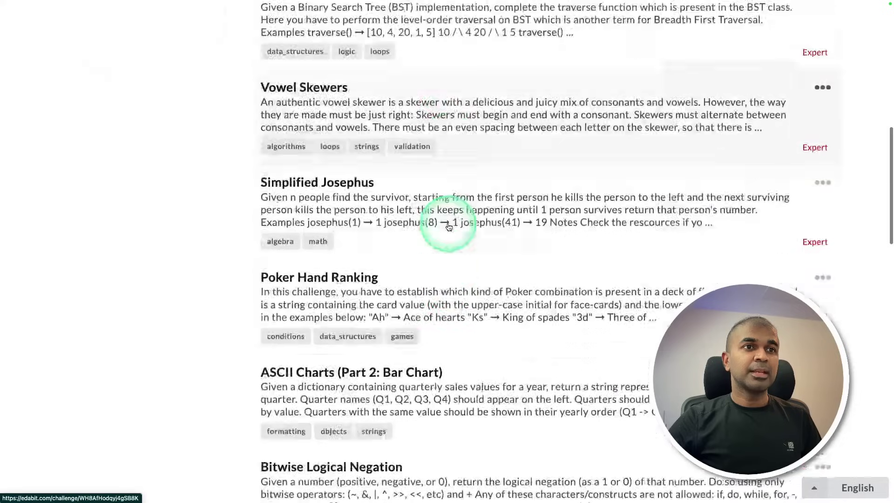
Send the Josephus Permutation instructions to DeepSeek and test its recursive who_goes_free code
scroll(455, 239, down, 5)
scroll(505, 252, down, 10)
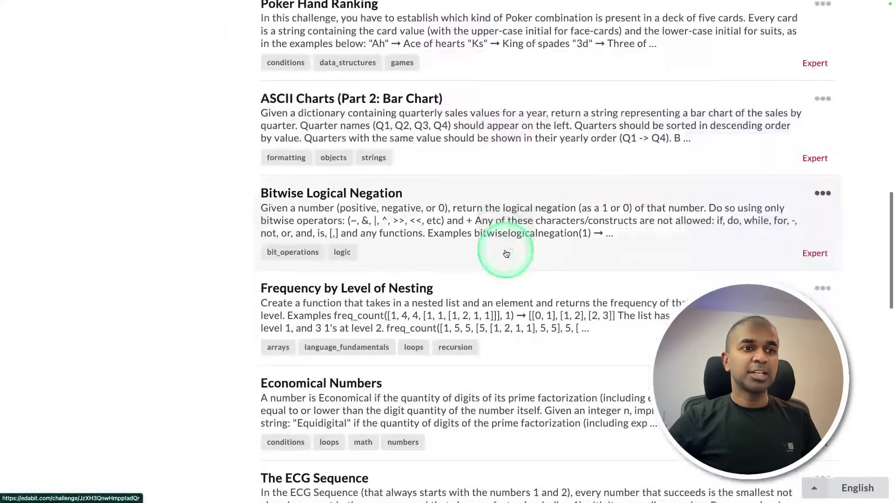
click(373, 144)
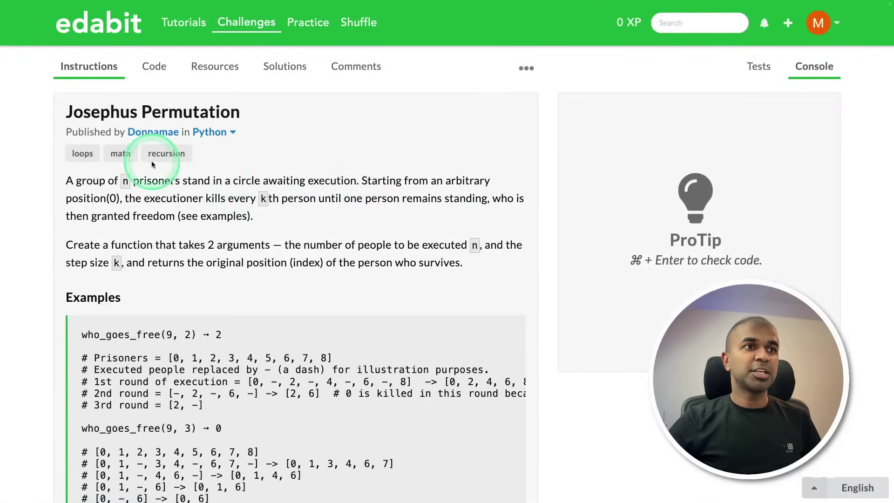
drag(43, 115, 251, 363)
key(super+Tab)
click(434, 288)
key(super+v)
key(Return)
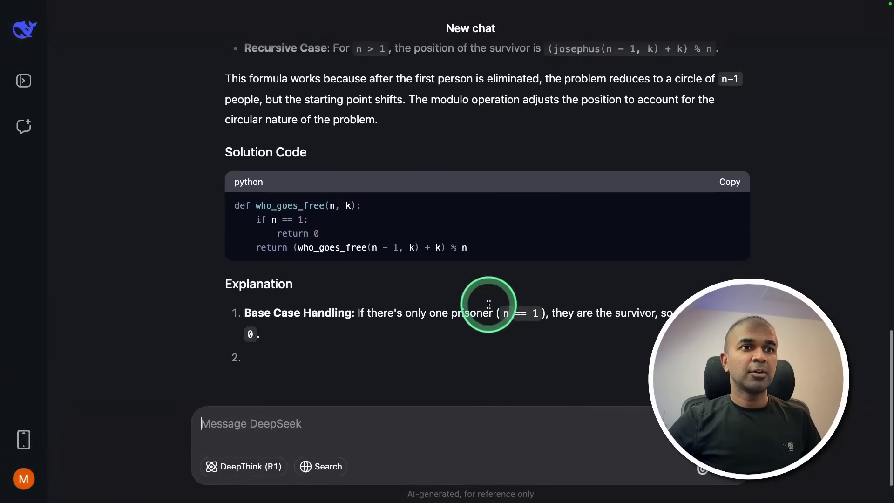
click(730, 179)
click(523, 395)
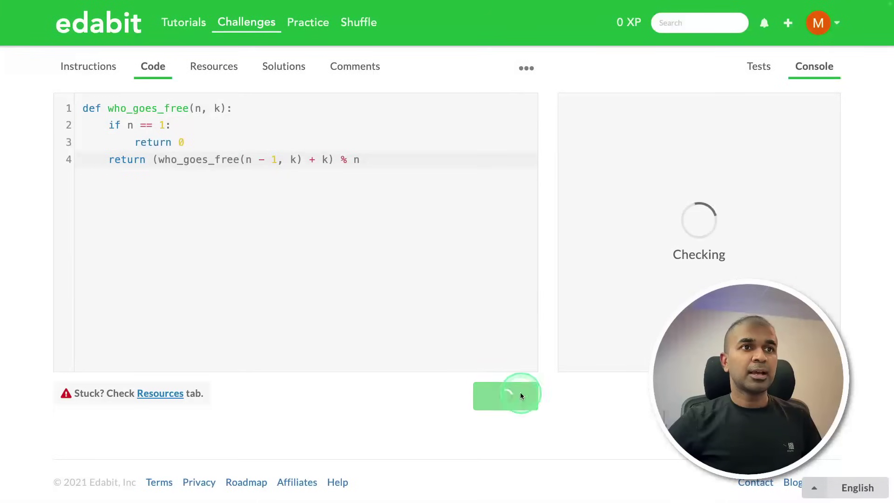